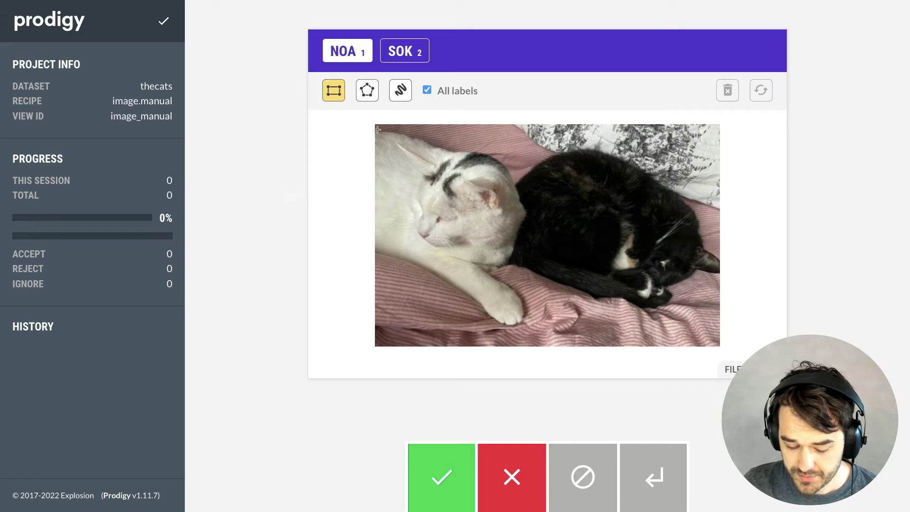
Draw a NOA bounding box around the white cat and a SOK box around the black cat, then accept the image
{"action": "left_click_drag", "start_coordinate": [376, 128], "coordinate": [528, 321]}
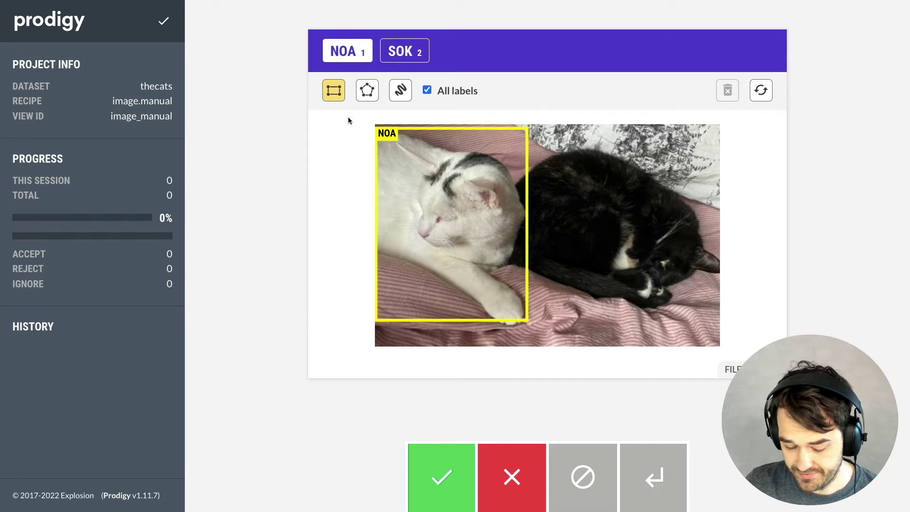
{"action": "key", "text": "2"}
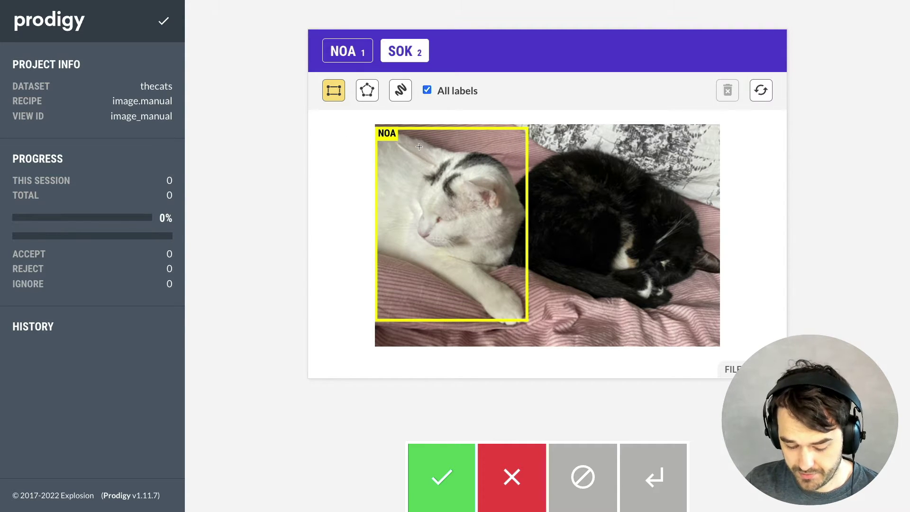
{"action": "left_click_drag", "start_coordinate": [479, 145], "coordinate": [713, 318]}
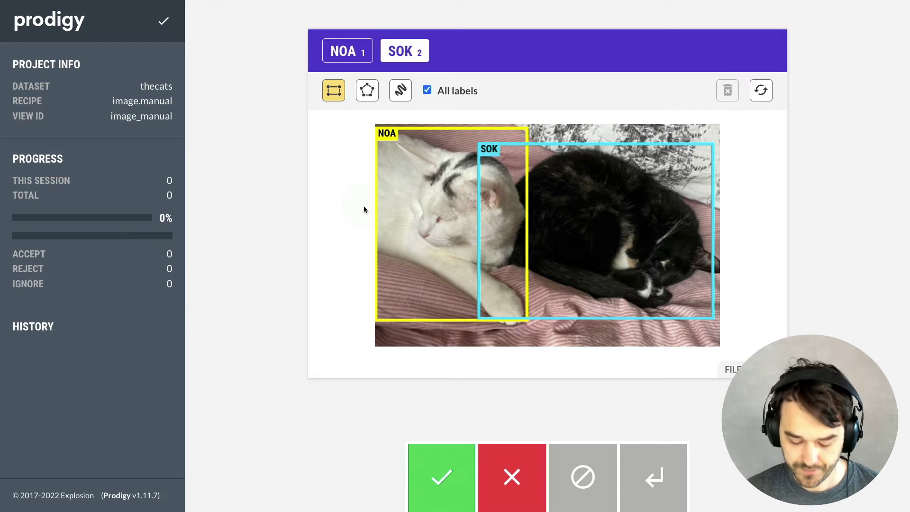
{"action": "left_click_drag", "start_coordinate": [758, 134], "coordinate": [730, 169]}
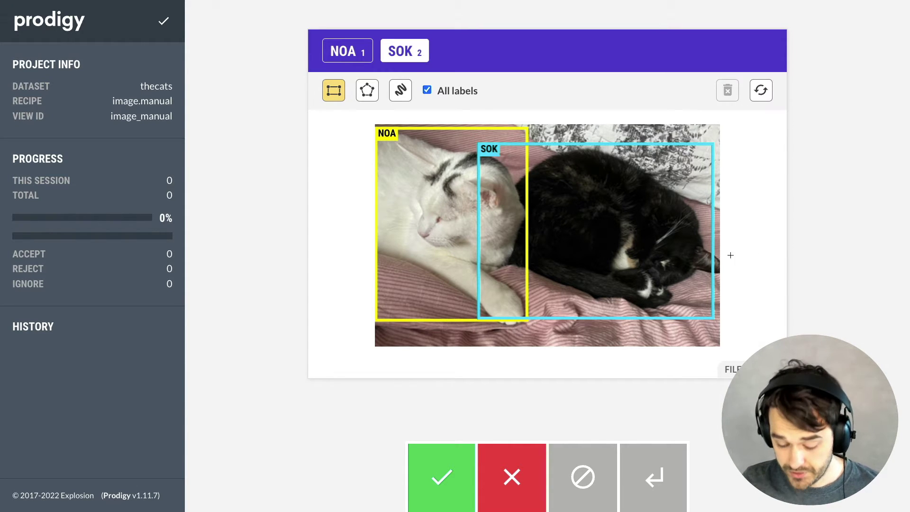
{"action": "left_click", "coordinate": [446, 479]}
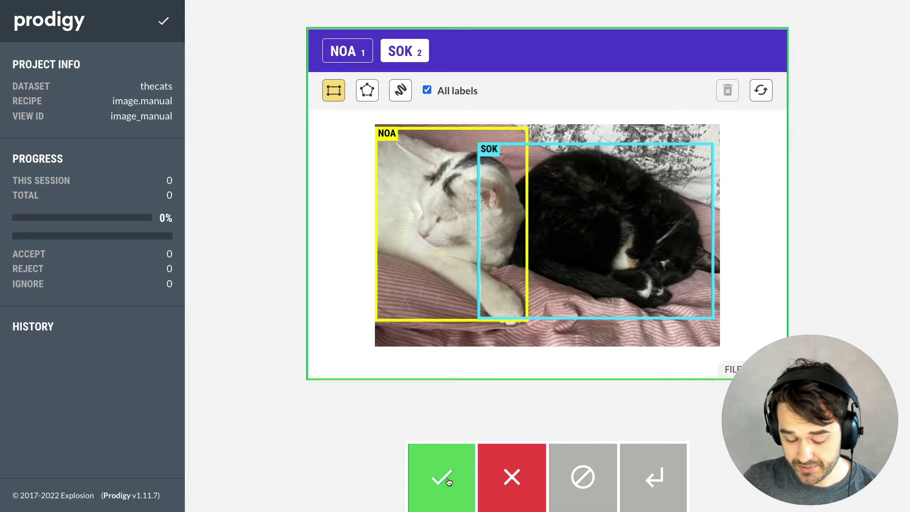
On the second image, draw a SOK box around the black cat and NOA boxes around the white cat and the black cat's head
{"action": "scroll", "coordinate": [377, 260], "scroll_direction": "down", "scroll_amount": 1}
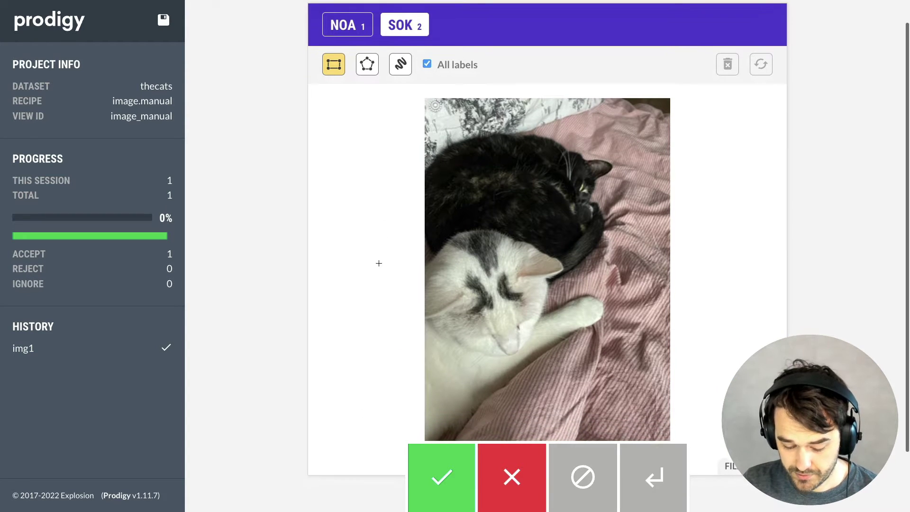
{"action": "left_click_drag", "start_coordinate": [429, 115], "coordinate": [620, 273]}
{"action": "key", "text": "1"}
{"action": "left_click_drag", "start_coordinate": [432, 227], "coordinate": [612, 412]}
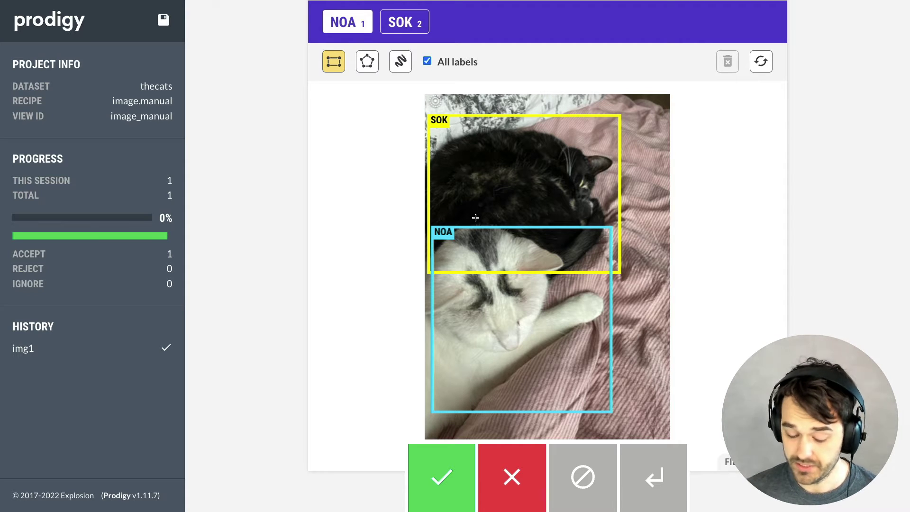
{"action": "left_click_drag", "start_coordinate": [519, 137], "coordinate": [603, 201]}
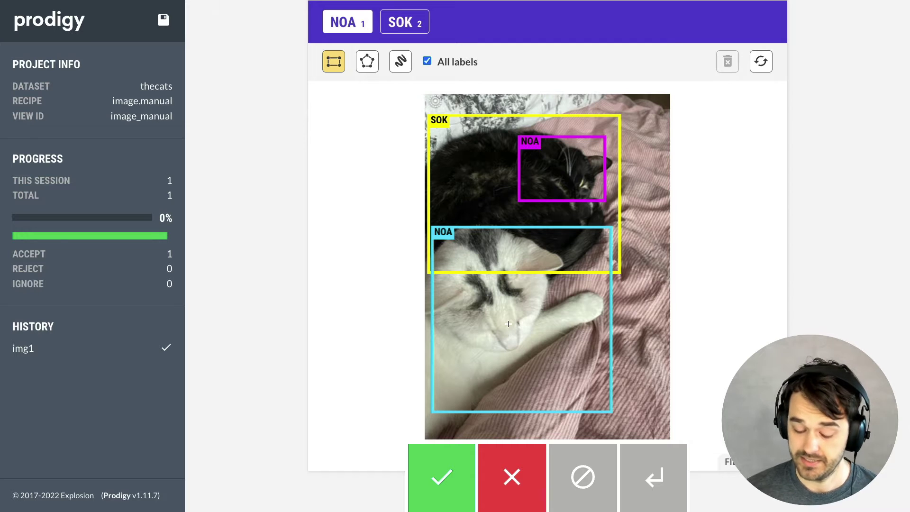
Delete both NOA boxes and the SOK box from the second image
{"action": "left_click", "coordinate": [532, 143]}
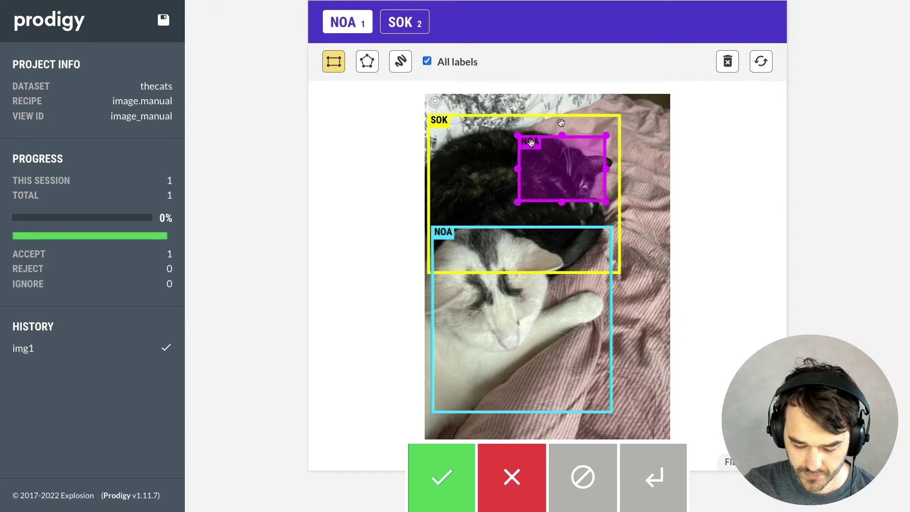
{"action": "left_click", "coordinate": [728, 61]}
{"action": "left_click", "coordinate": [448, 231]}
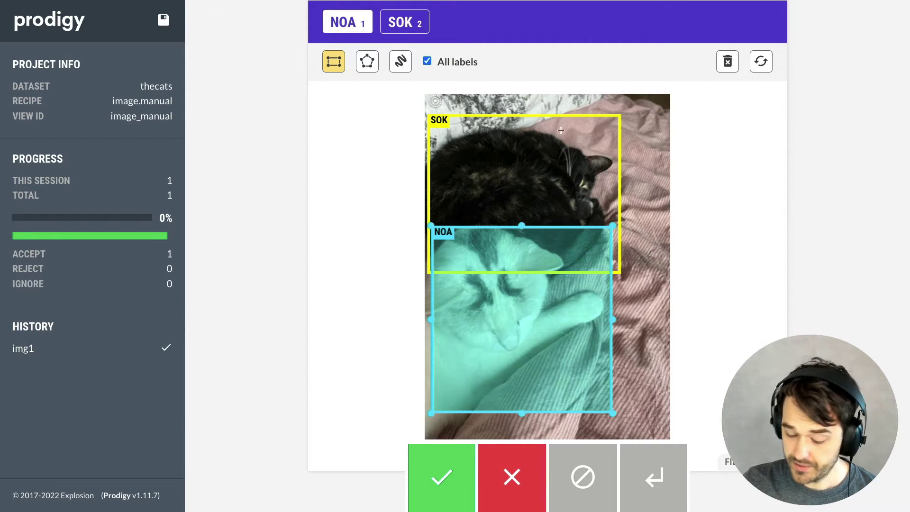
{"action": "left_click", "coordinate": [728, 61]}
{"action": "left_click", "coordinate": [447, 122]}
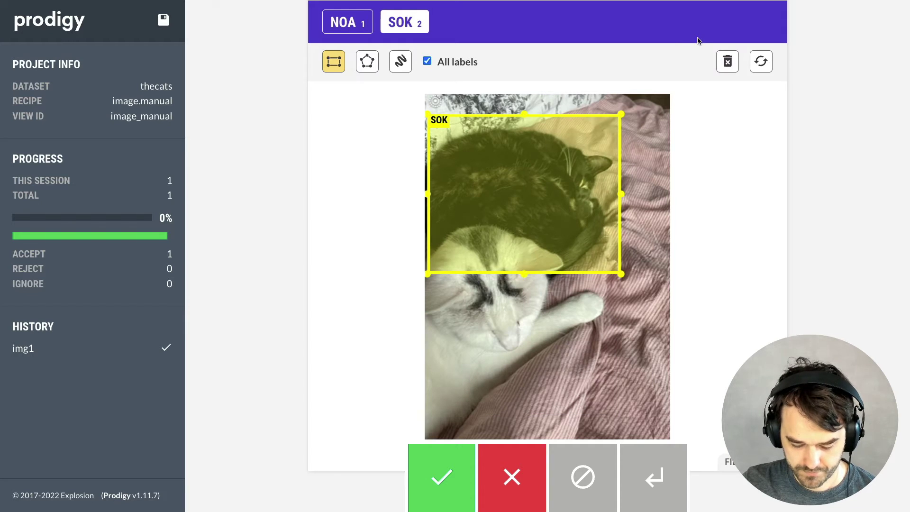
{"action": "left_click", "coordinate": [728, 61]}
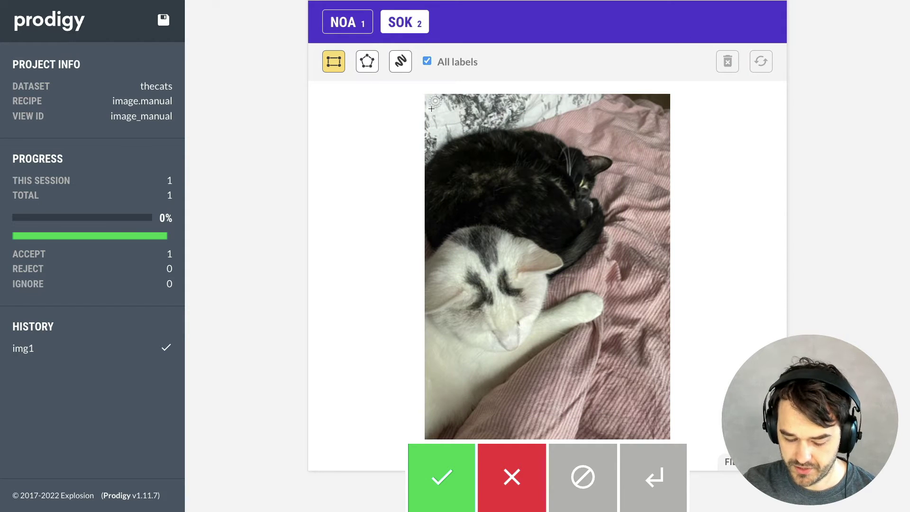
Draw three tall SOK boxes side by side across the second image, each longer than the one before
{"action": "mouse_move", "coordinate": [431, 109]}
{"action": "left_mouse_down"}
{"action": "mouse_move", "coordinate": [475, 205]}
{"action": "mouse_move", "coordinate": [487, 202]}
{"action": "left_mouse_up"}
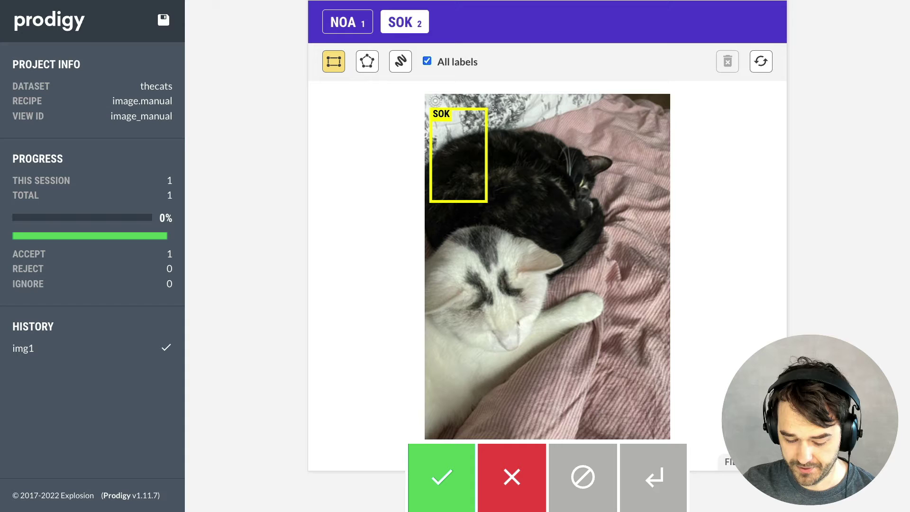
{"action": "left_click_drag", "start_coordinate": [493, 109], "coordinate": [571, 313]}
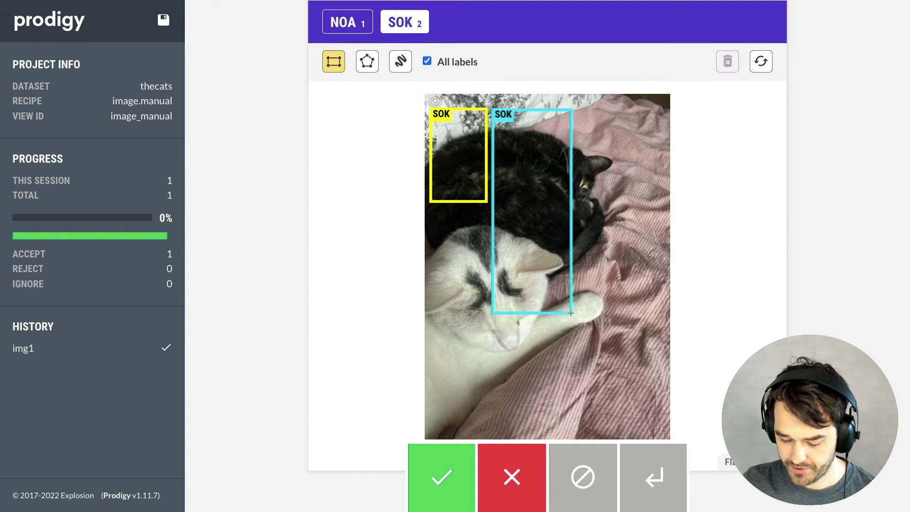
{"action": "left_click_drag", "start_coordinate": [577, 110], "coordinate": [658, 383]}
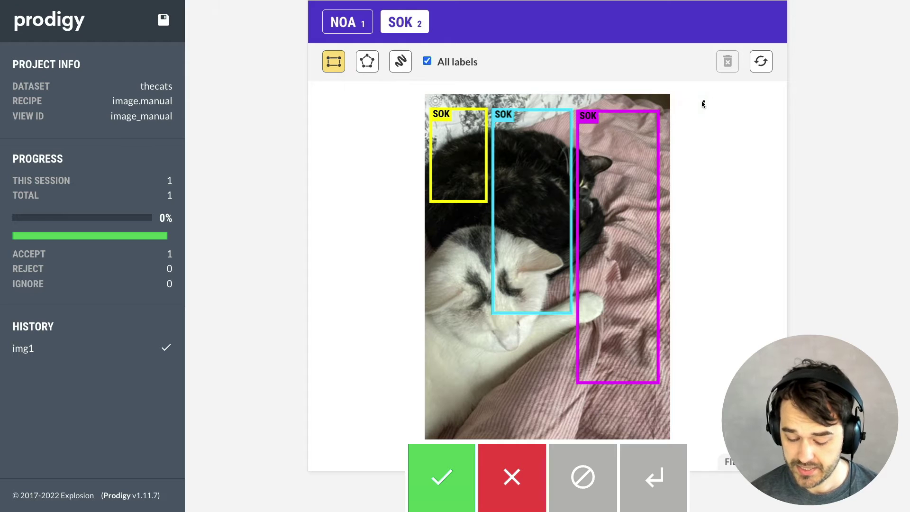
{"action": "left_click_drag", "start_coordinate": [704, 101], "coordinate": [686, 122]}
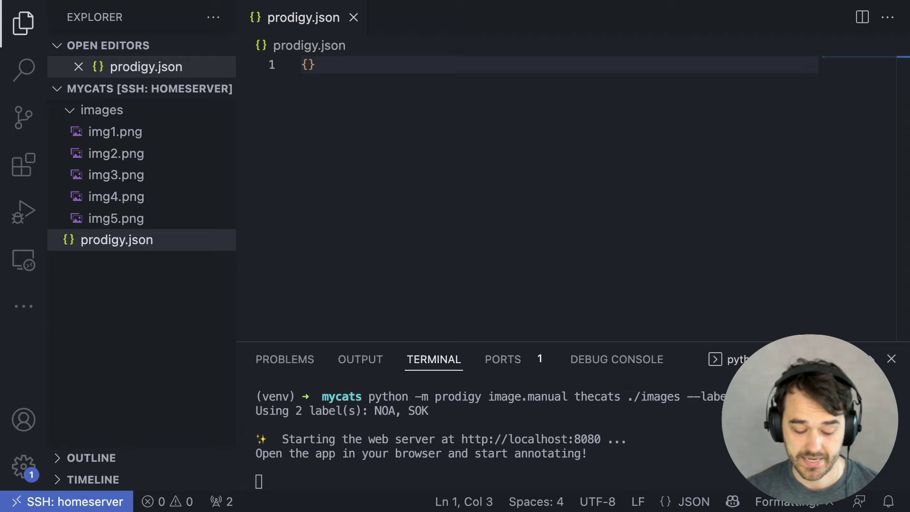
Switch to VS Code and add a "custom_theme" object inside the empty braces of prodigy.json
{"action": "mouse_move", "coordinate": [129, 311]}
{"action": "left_mouse_down"}
{"action": "mouse_move", "coordinate": [125, 256]}
{"action": "mouse_move", "coordinate": [130, 264]}
{"action": "left_mouse_up"}
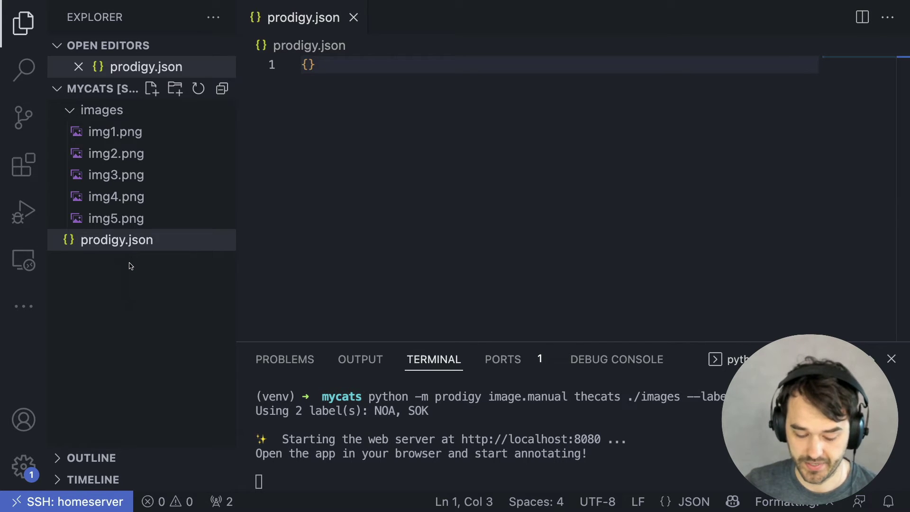
{"action": "left_click", "coordinate": [389, 88]}
{"action": "key", "text": "Left"}
{"action": "key", "text": "Return"}
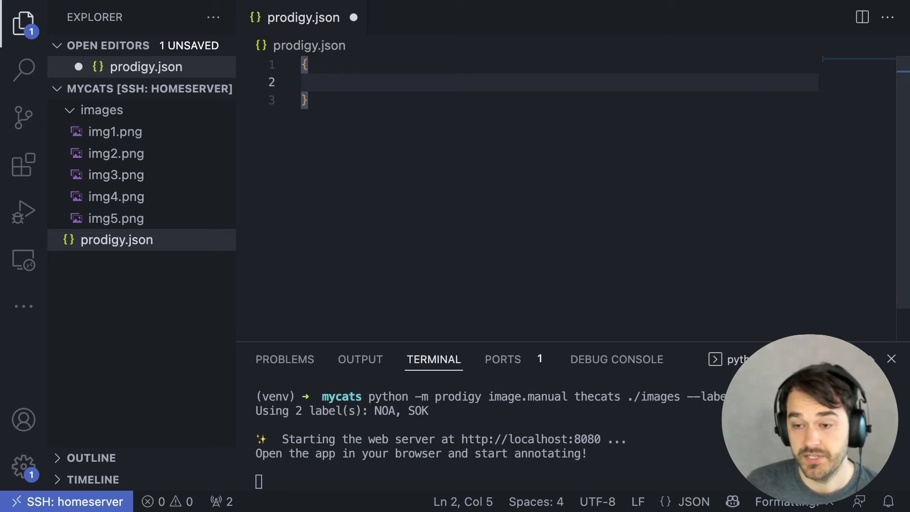
{"action": "type", "text": "\"cu"}
{"action": "type", "text": "stom_theme\": "}
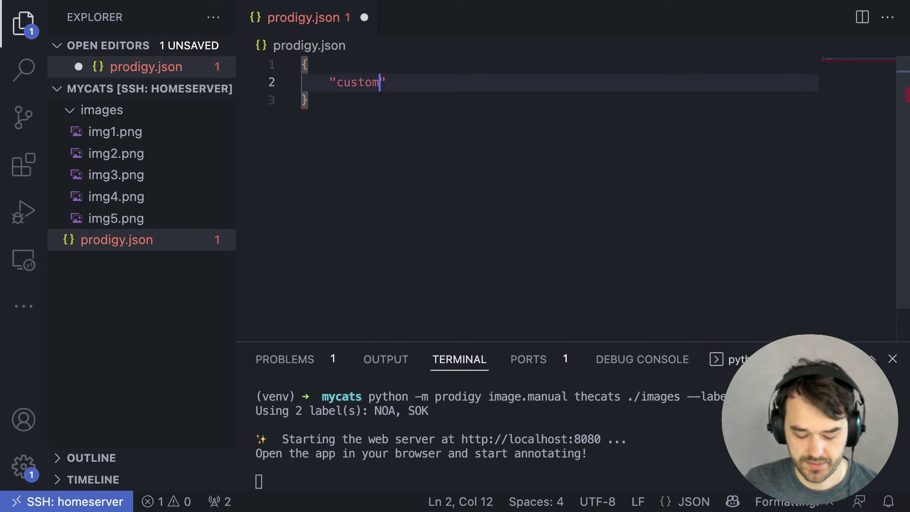
{"action": "type", "text": "{"}
{"action": "key", "text": "Return"}
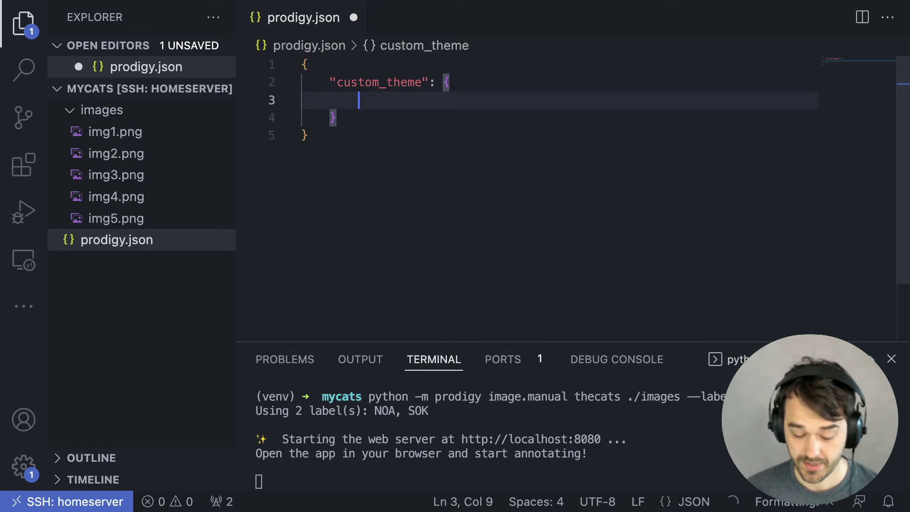
Add a nested "labels" object inside "custom_theme"
{"action": "type", "text": "\"labels"}
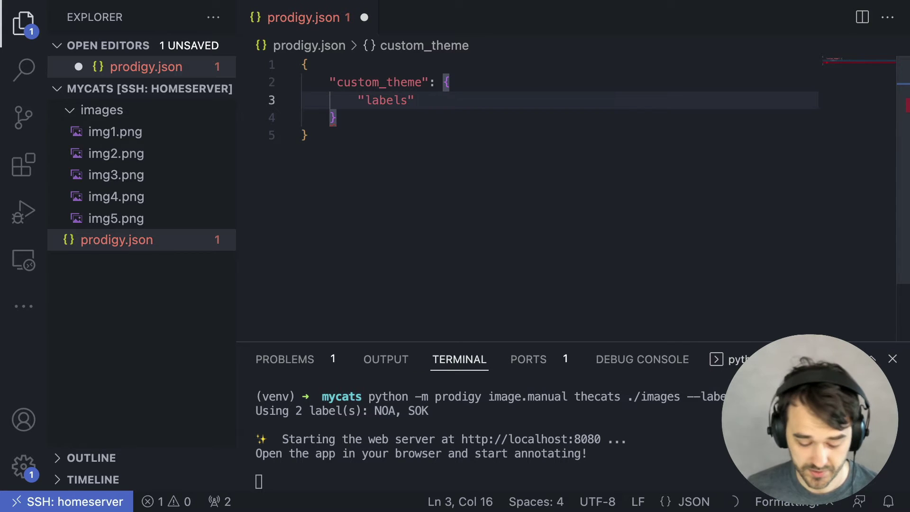
{"action": "type", "text": "\":"}
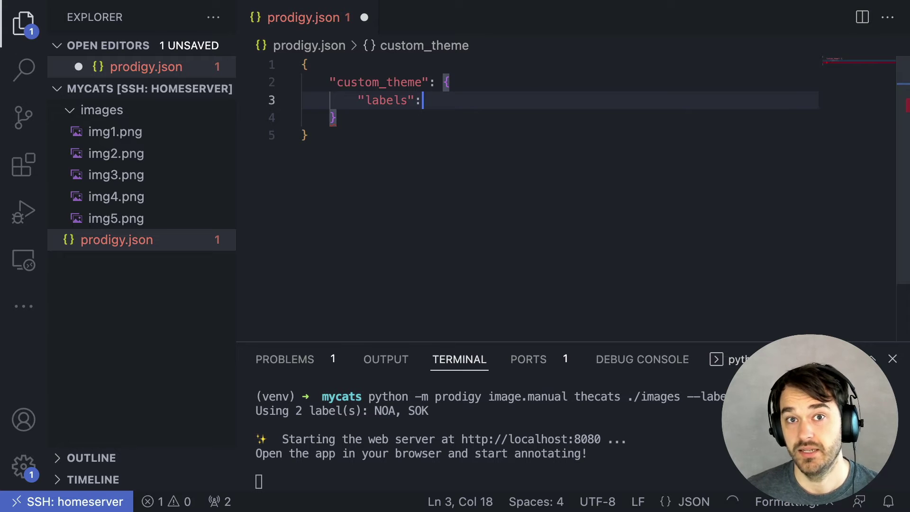
{"action": "type", "text": "{"}
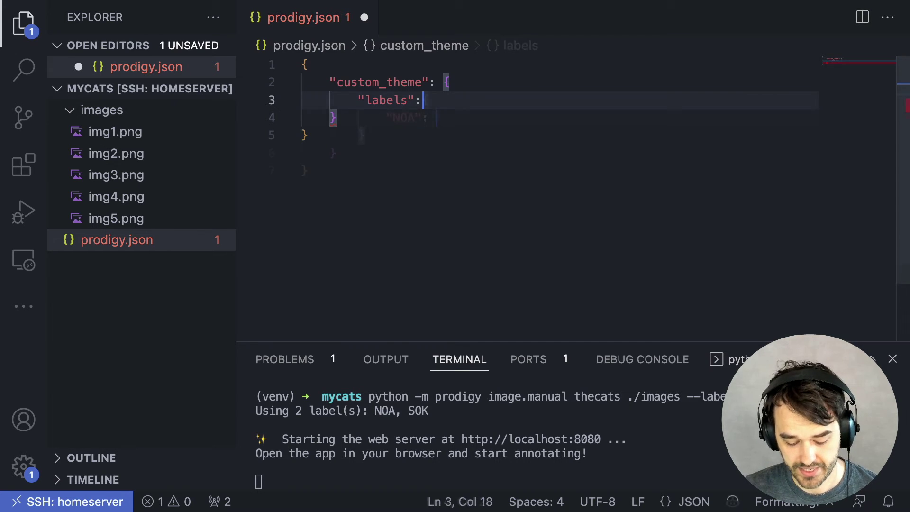
{"action": "key", "text": "Return"}
Set the label colours NOA to "#7a7aff" and SOK to "#ffa47a", and save prodigy.json
{"action": "type", "text": "\"NOA\": "}
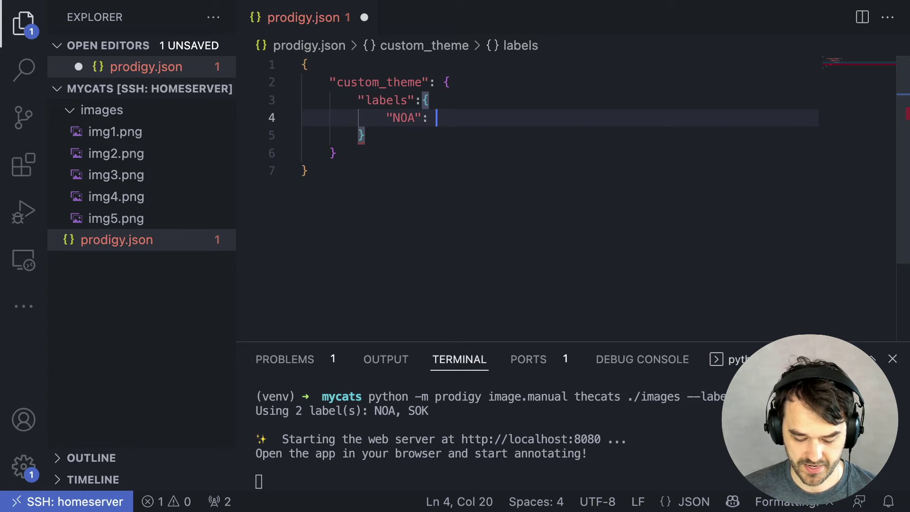
{"action": "type", "text": "\"#7a7"}
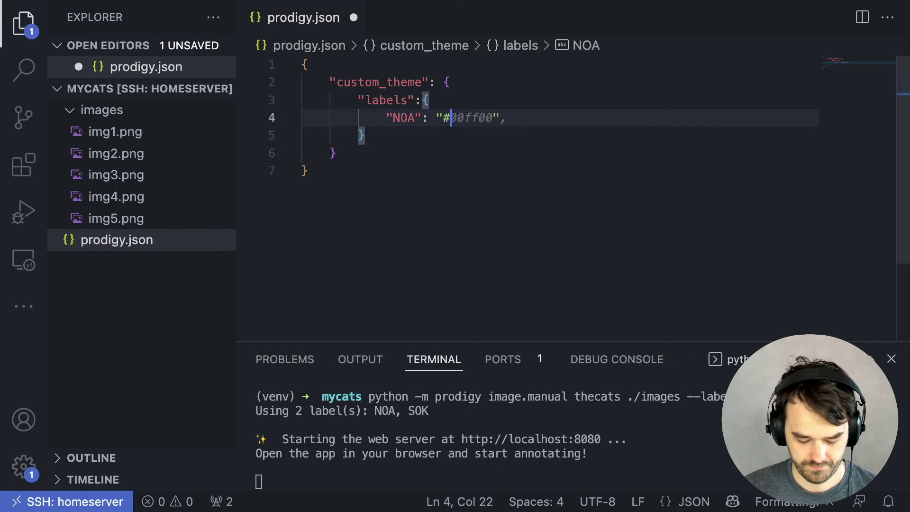
{"action": "type", "text": "a"}
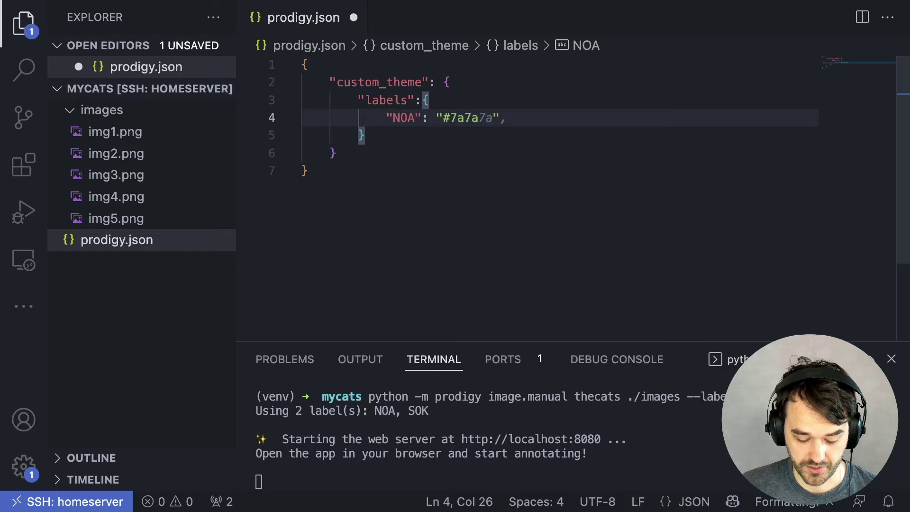
{"action": "key", "text": "Tab"}
{"action": "type", "text": "\""}
{"action": "key", "text": "Tab"}
{"action": "key", "text": "ctrl+s"}
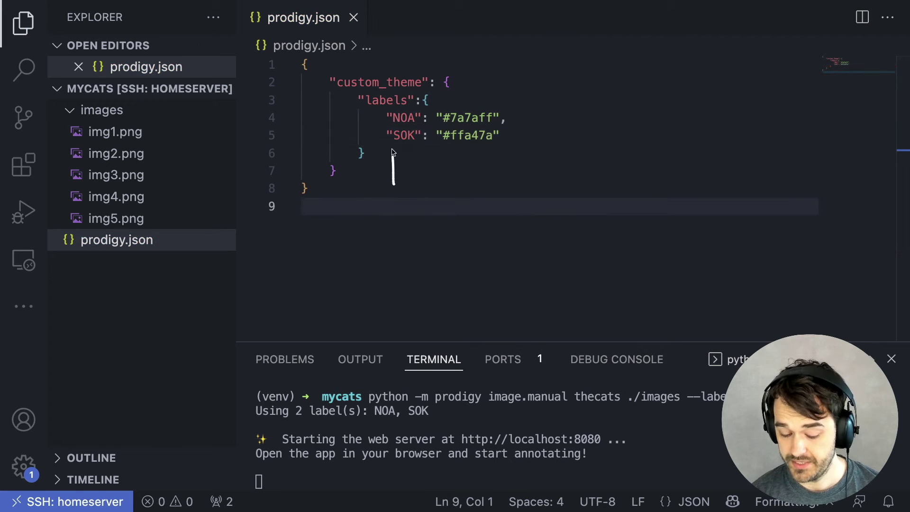
{"action": "mouse_move", "coordinate": [433, 107]}
{"action": "left_mouse_down"}
{"action": "mouse_move", "coordinate": [430, 131]}
{"action": "mouse_move", "coordinate": [512, 110]}
{"action": "mouse_move", "coordinate": [433, 110]}
{"action": "mouse_move", "coordinate": [521, 150]}
{"action": "mouse_move", "coordinate": [470, 123]}
{"action": "left_mouse_up"}
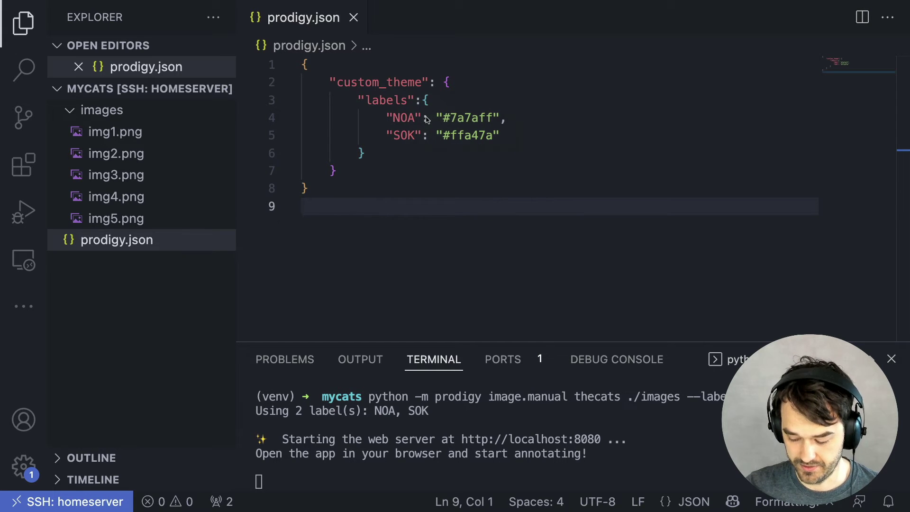
Stop the running Prodigy server and rerun the previous image.manual command for the thecats dataset
{"action": "left_click", "coordinate": [493, 437]}
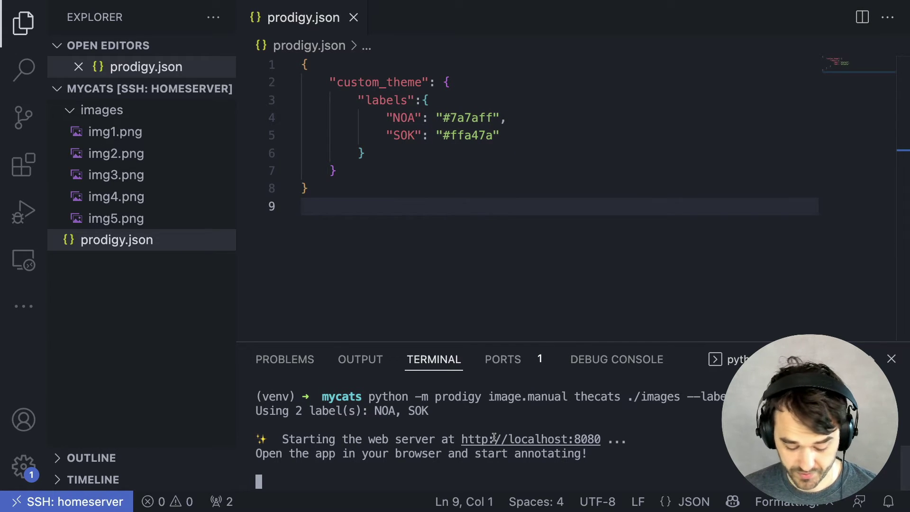
{"action": "key", "text": "ctrl+c"}
{"action": "key", "text": "ctrl+c"}
{"action": "key", "text": "Up"}
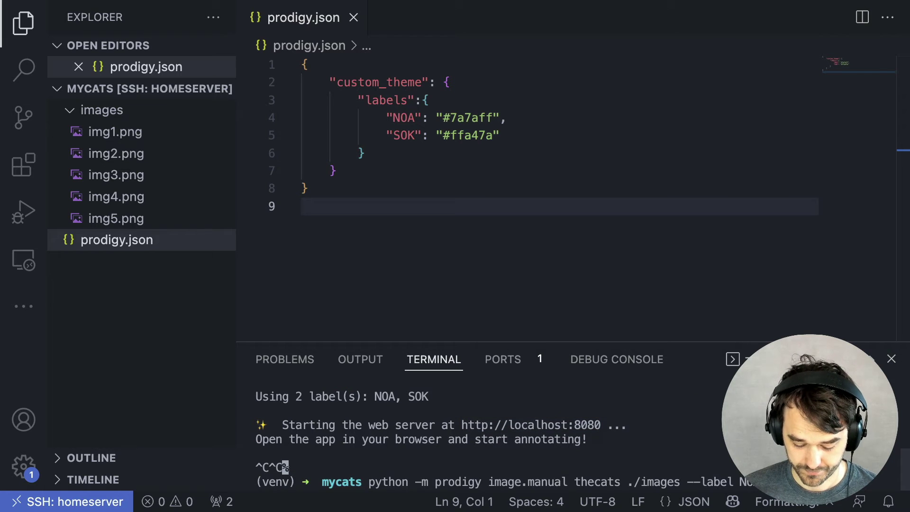
{"action": "key", "text": "Return"}
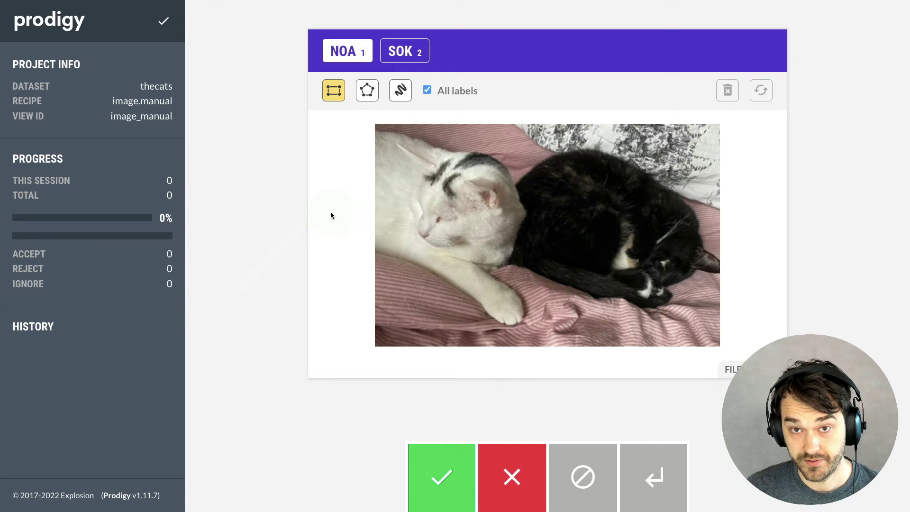
Back in the Prodigy web app, draw a NOA box around the white cat and a SOK box around the black cat
{"action": "left_click_drag", "start_coordinate": [377, 127], "coordinate": [534, 323]}
{"action": "left_click", "coordinate": [399, 53]}
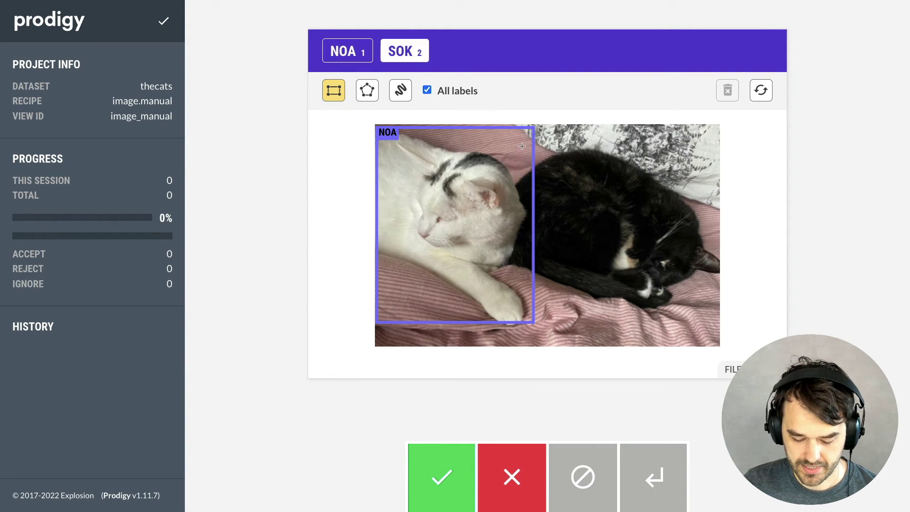
{"action": "left_click_drag", "start_coordinate": [497, 140], "coordinate": [706, 313]}
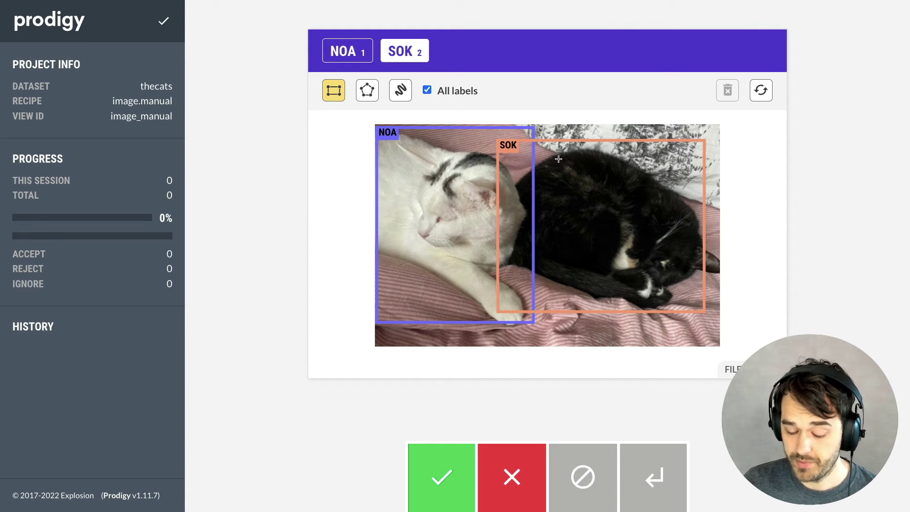
Draw an additional smaller SOK box inside the black cat's box, then delete it
{"action": "left_click_drag", "start_coordinate": [560, 158], "coordinate": [661, 267]}
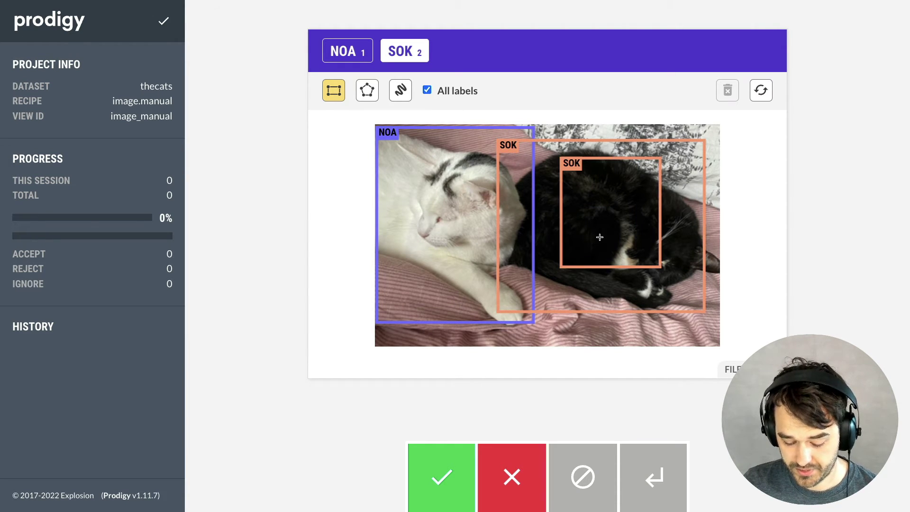
{"action": "left_click", "coordinate": [572, 163]}
{"action": "left_click", "coordinate": [722, 100]}
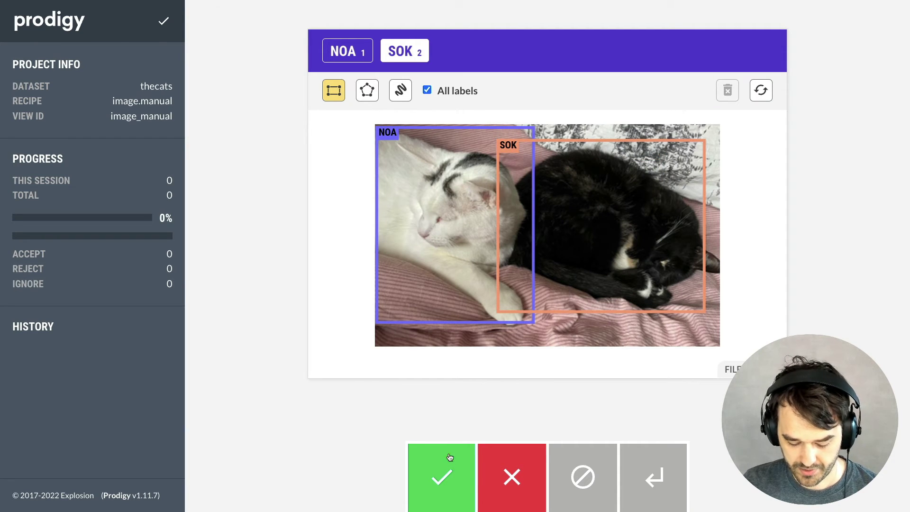
Accept the annotated first cat image and draw a NOA box around the white cat in the next image
{"action": "left_click", "coordinate": [441, 470]}
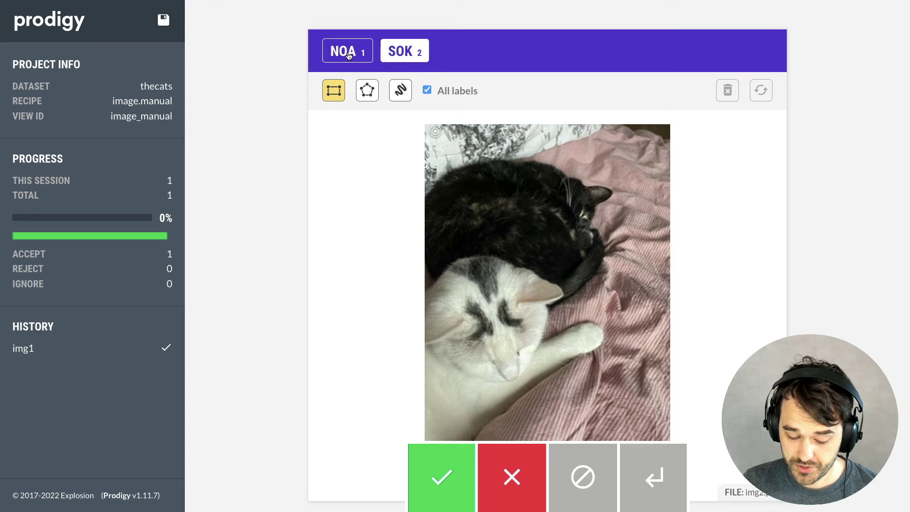
{"action": "key", "text": "1"}
{"action": "scroll", "coordinate": [390, 229], "scroll_direction": "down", "scroll_amount": 1}
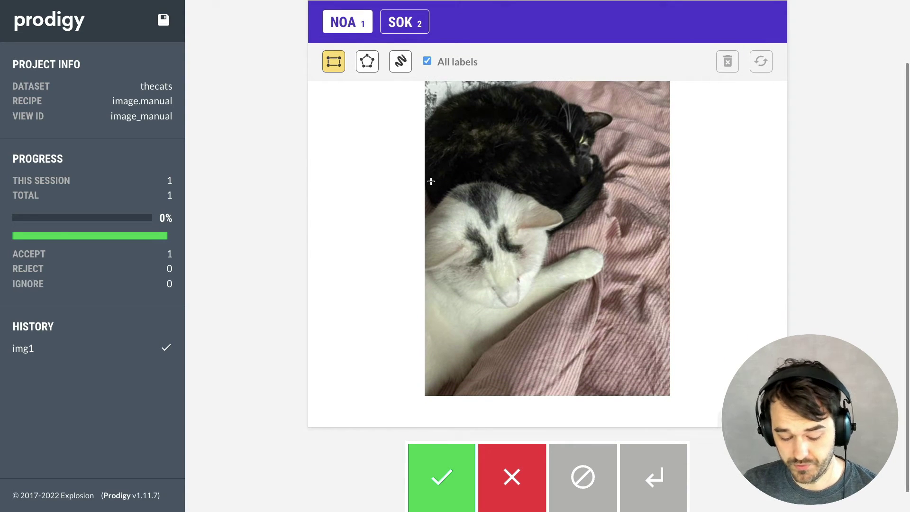
{"action": "left_click_drag", "start_coordinate": [428, 174], "coordinate": [600, 365]}
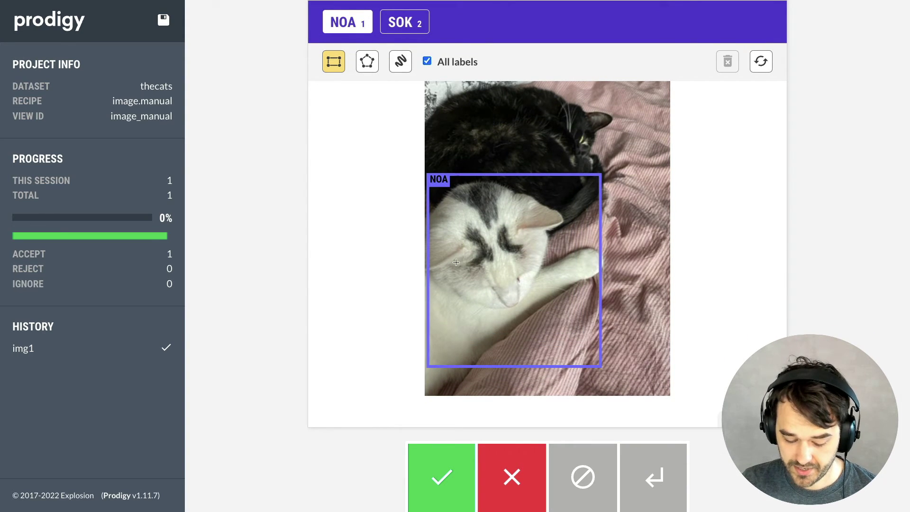
Draw a SOK box around the black cat in the second image
{"action": "scroll", "coordinate": [437, 90], "scroll_direction": "up", "scroll_amount": 3}
{"action": "key", "text": "2"}
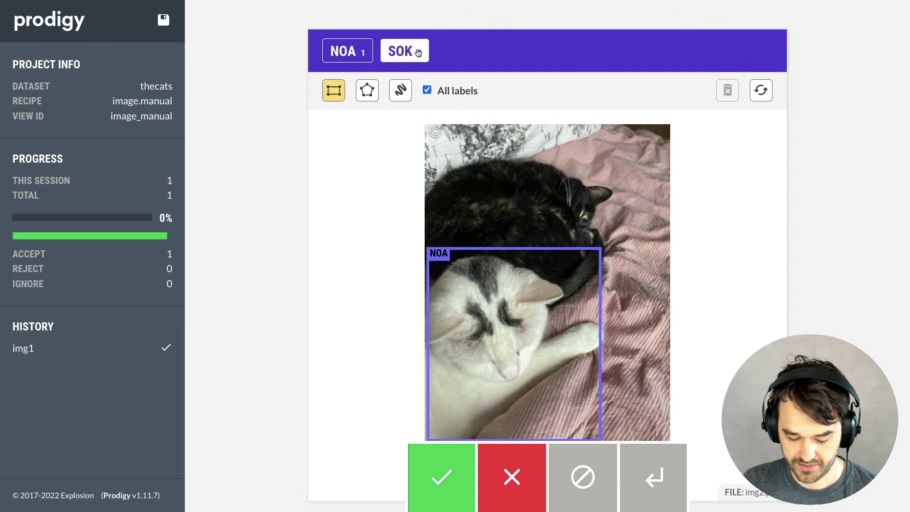
{"action": "left_click_drag", "start_coordinate": [431, 145], "coordinate": [631, 311]}
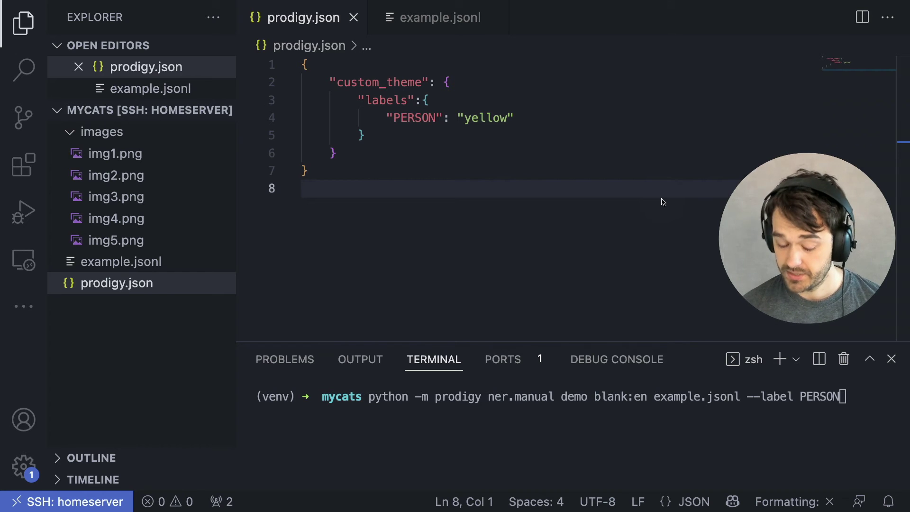
{"action": "left_click_drag", "start_coordinate": [377, 174], "coordinate": [379, 112]}
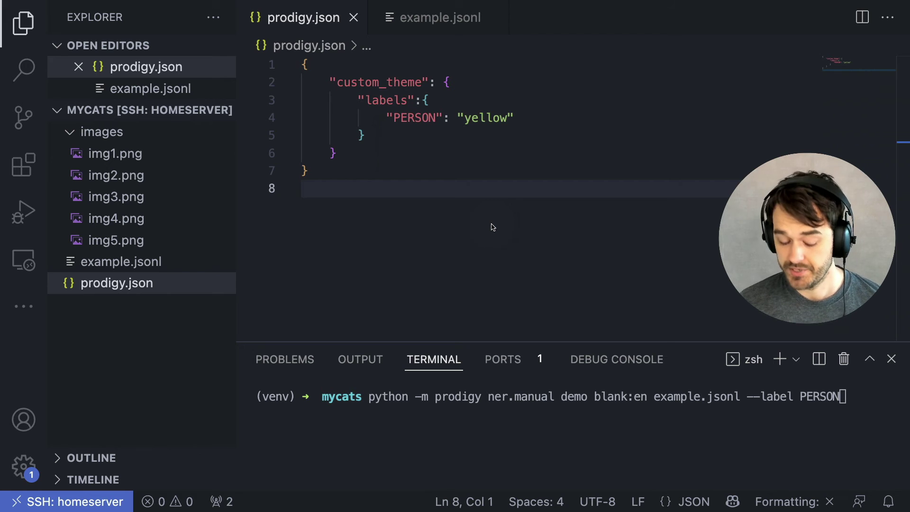
{"action": "left_click_drag", "start_coordinate": [403, 169], "coordinate": [404, 132]}
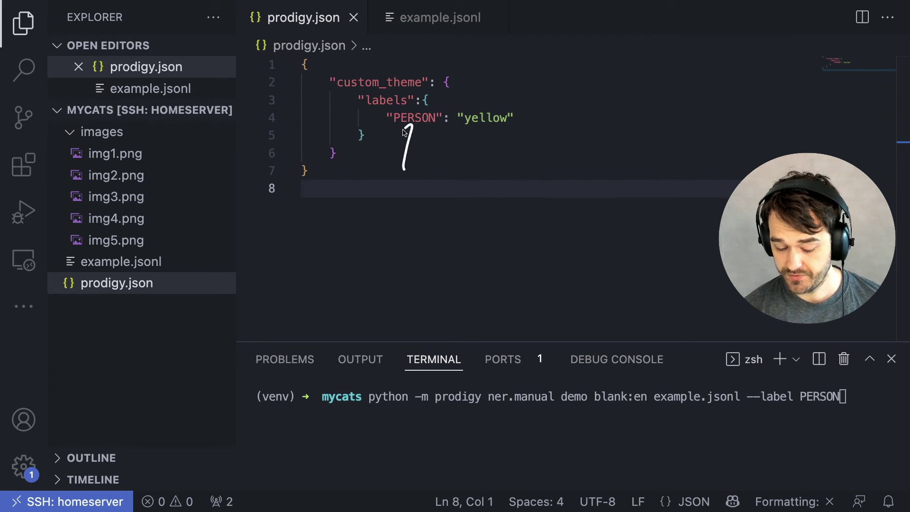
{"action": "mouse_move", "coordinate": [501, 331]}
{"action": "left_mouse_down"}
{"action": "mouse_move", "coordinate": [500, 367]}
{"action": "mouse_move", "coordinate": [512, 384]}
{"action": "left_mouse_up"}
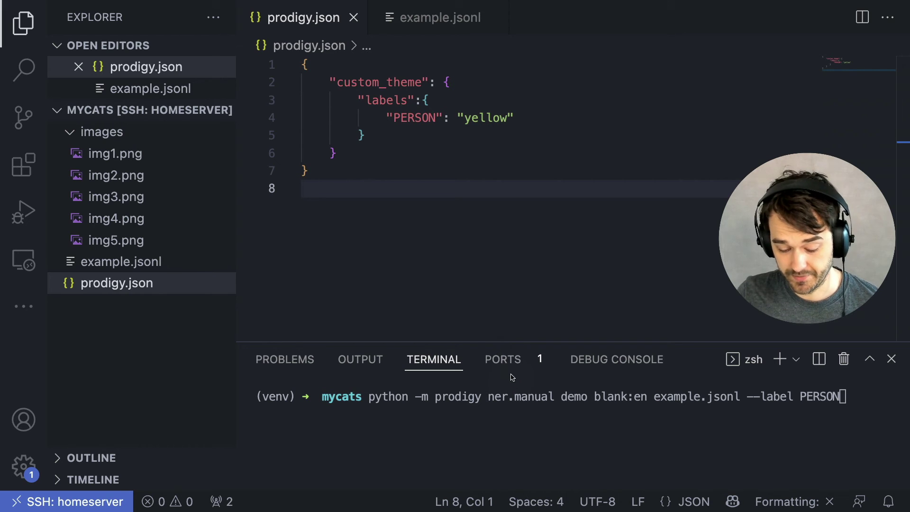
{"action": "left_click", "coordinate": [533, 433]}
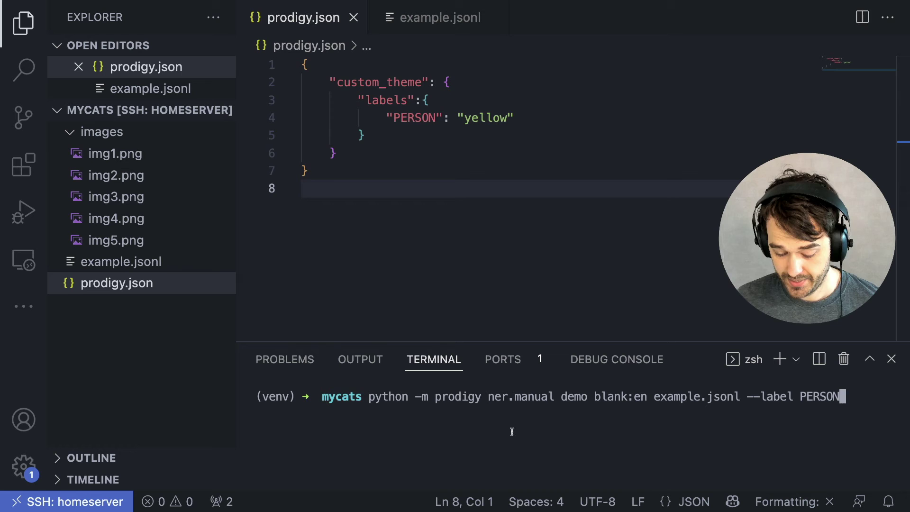
{"action": "mouse_move", "coordinate": [388, 105]}
{"action": "left_mouse_down"}
{"action": "mouse_move", "coordinate": [442, 118]}
{"action": "mouse_move", "coordinate": [375, 106]}
{"action": "left_mouse_up"}
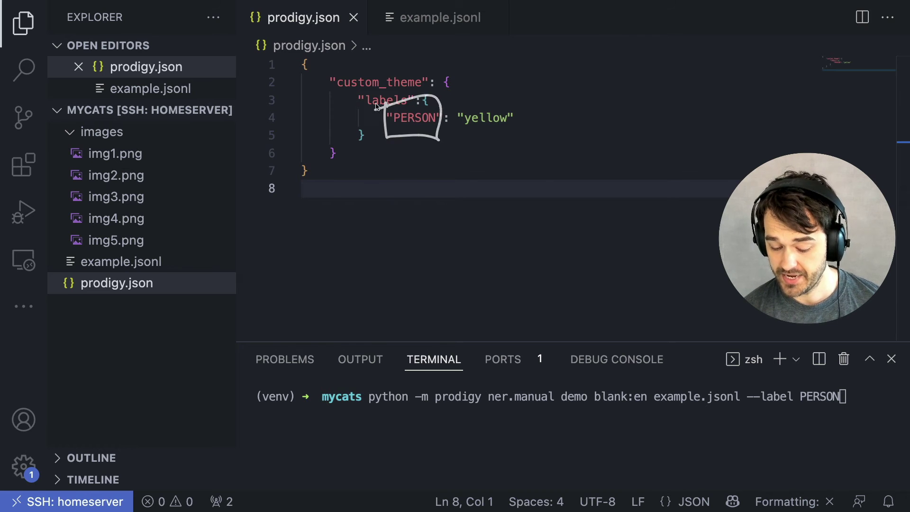
{"action": "mouse_move", "coordinate": [455, 99]}
{"action": "left_mouse_down"}
{"action": "mouse_move", "coordinate": [493, 138]}
{"action": "mouse_move", "coordinate": [452, 92]}
{"action": "left_mouse_up"}
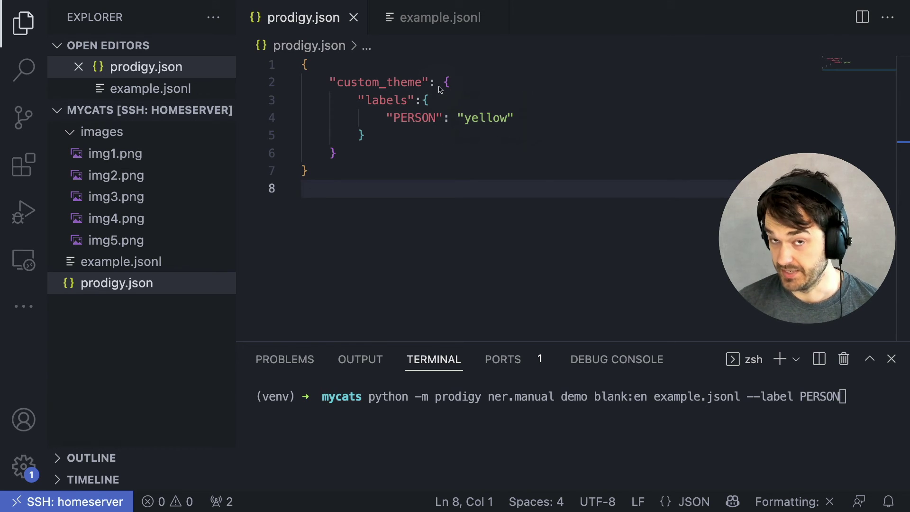
Run the prepared ner.manual command for the demo dataset, and mark the name in the sample sentence as PERSON in the Prodigy web app
{"action": "left_click", "coordinate": [473, 458]}
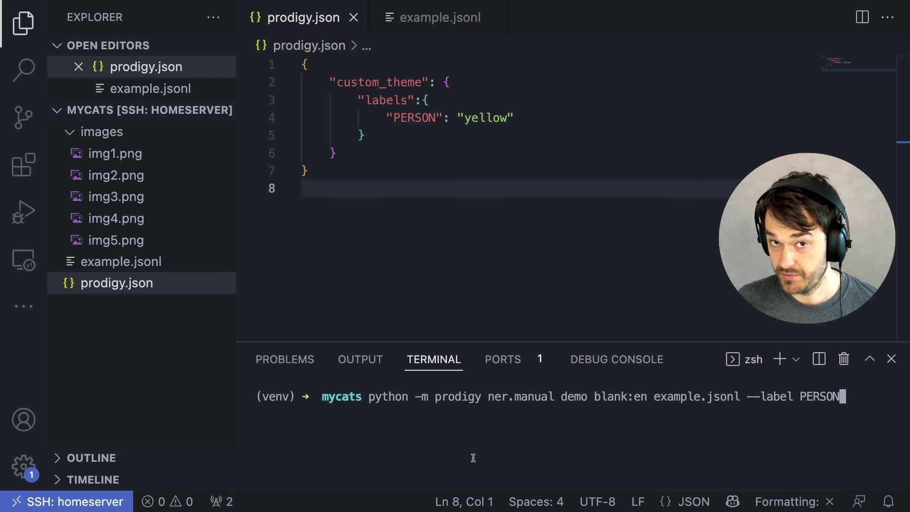
{"action": "key", "text": "Return"}
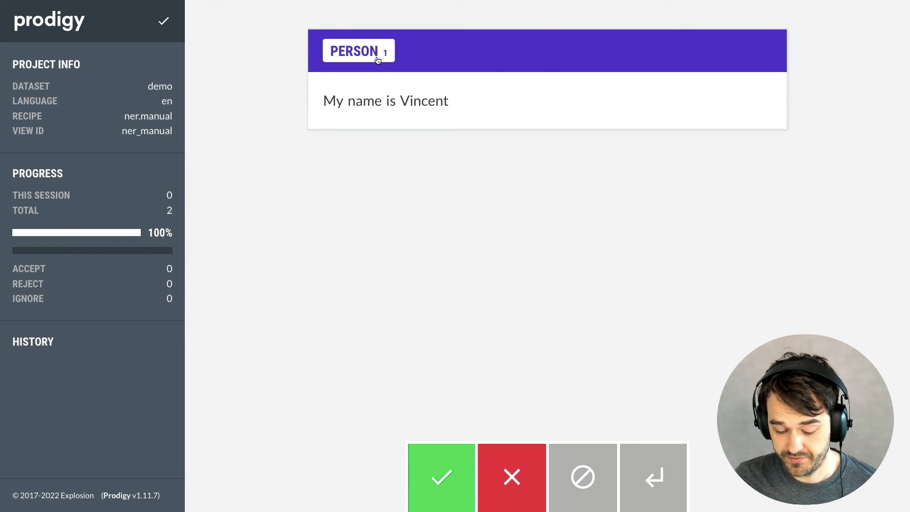
{"action": "left_click", "coordinate": [419, 102]}
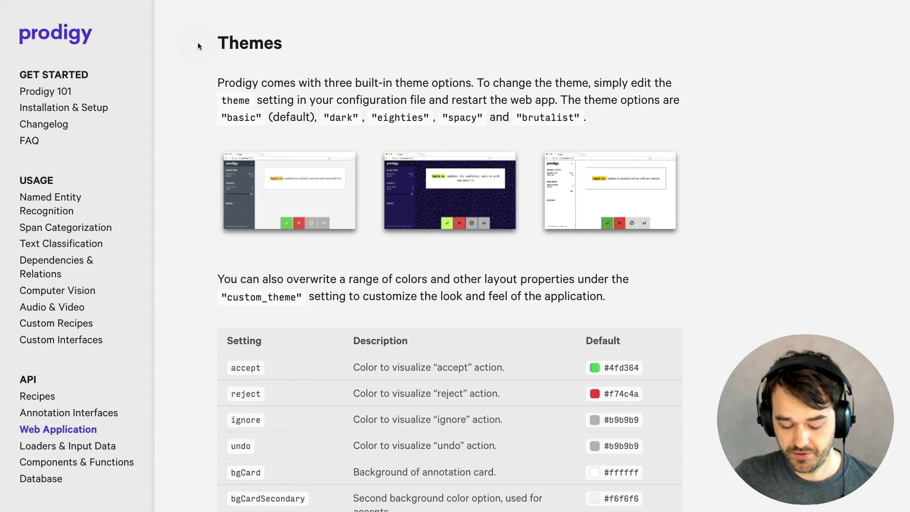
Switch to the Prodigy documentation and review the built-in themes and the table of "custom_theme" colour settings
{"action": "scroll", "coordinate": [196, 283], "scroll_direction": "down", "scroll_amount": 4}
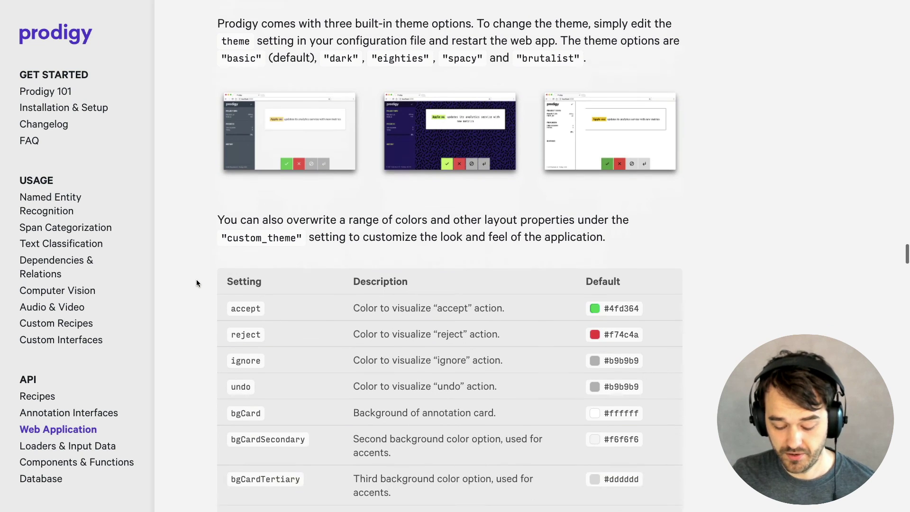
{"action": "scroll", "coordinate": [197, 283], "scroll_direction": "down", "scroll_amount": 3}
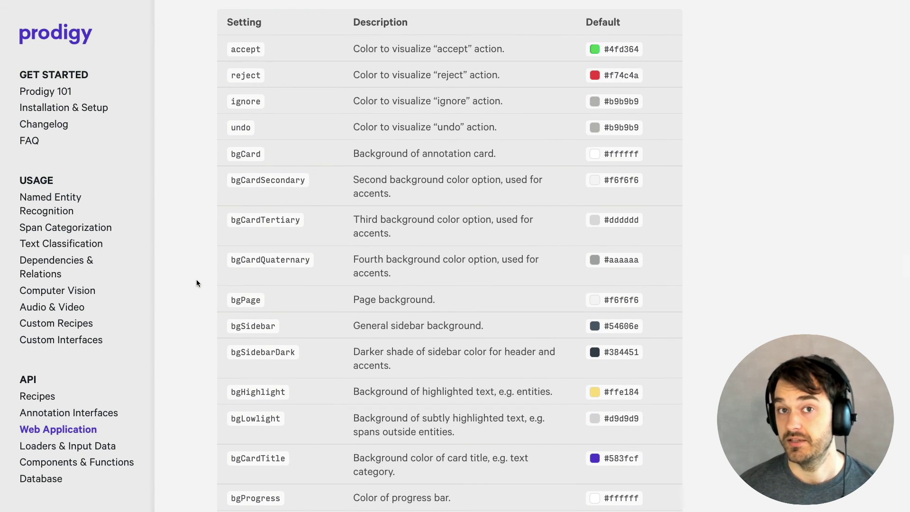
{"action": "scroll", "coordinate": [196, 283], "scroll_direction": "up", "scroll_amount": 4}
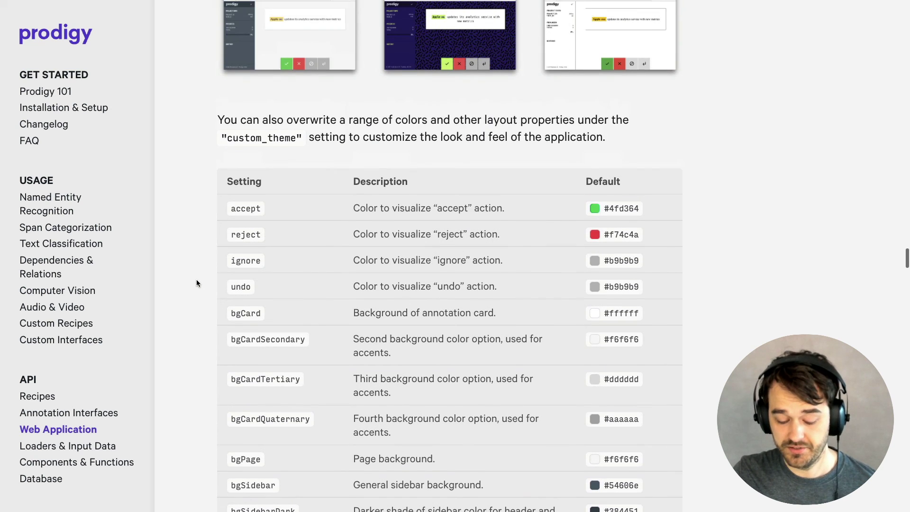
{"action": "scroll", "coordinate": [196, 283], "scroll_direction": "up", "scroll_amount": 4}
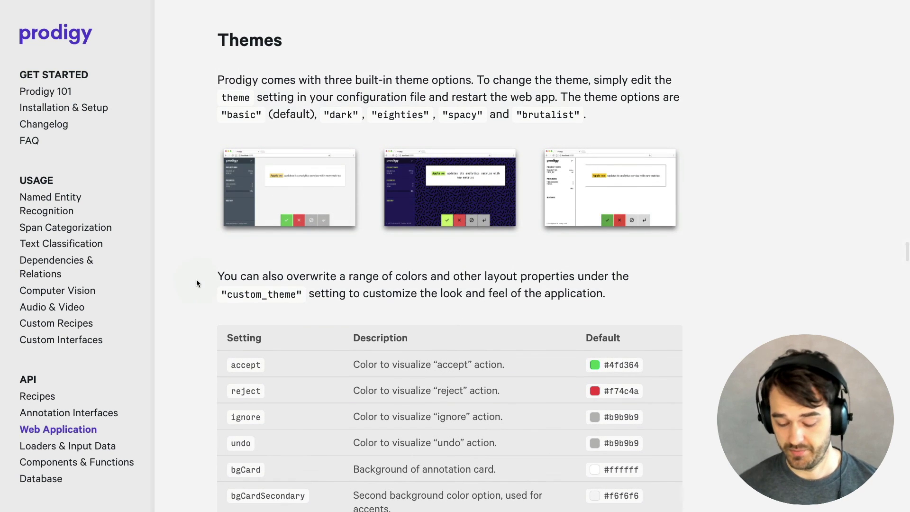